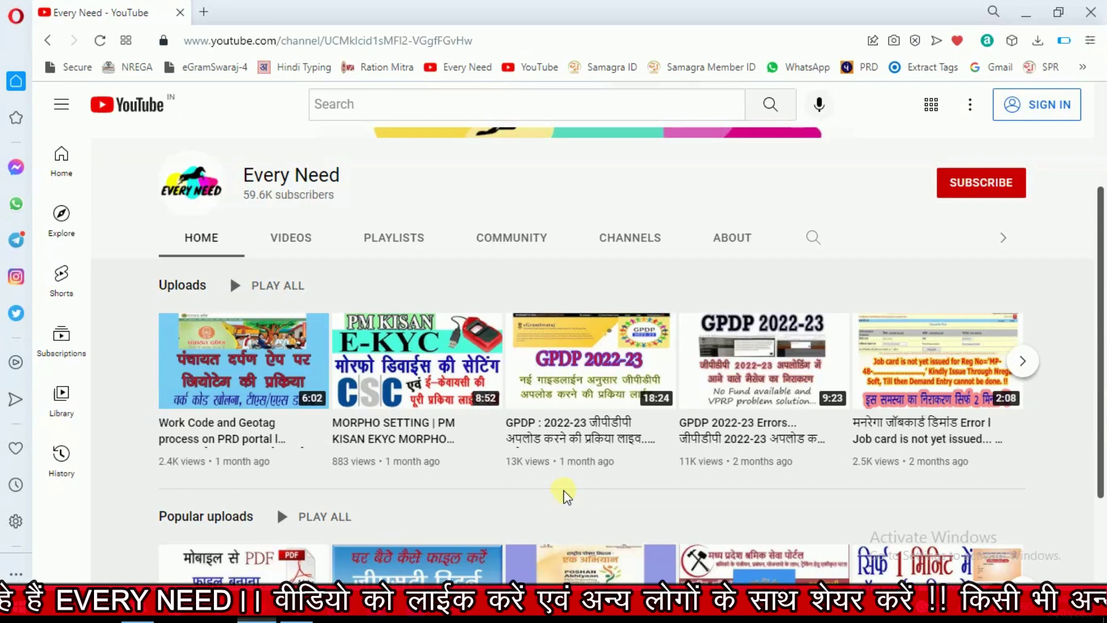
- Look through the Every Need channel's home page and its list of uploaded videos
scroll(412, 502, down, 3)
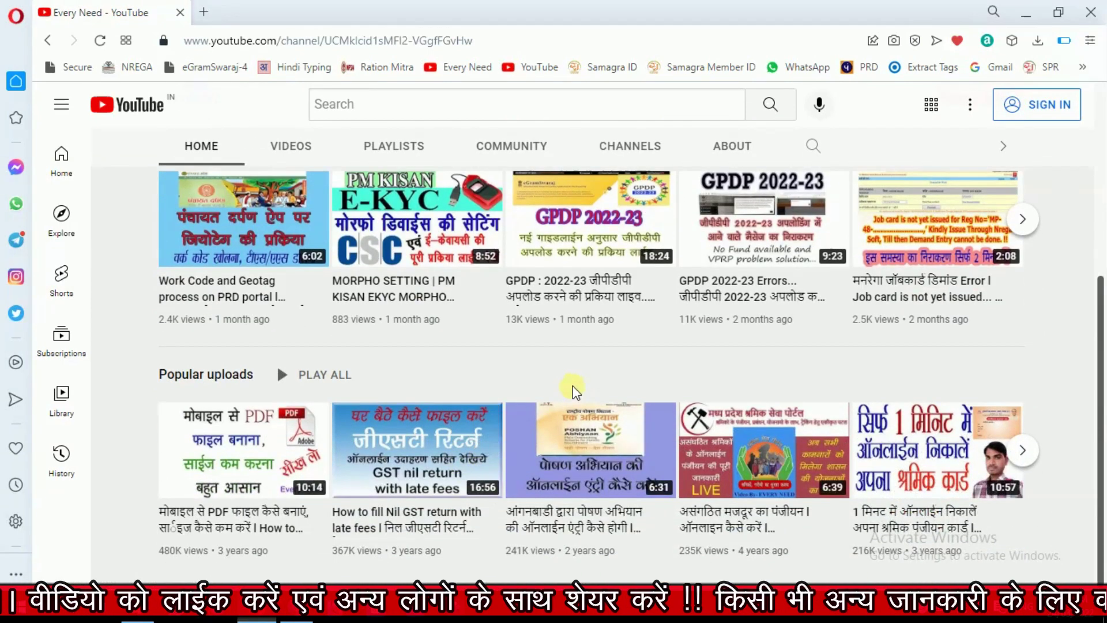
scroll(571, 389, up, 5)
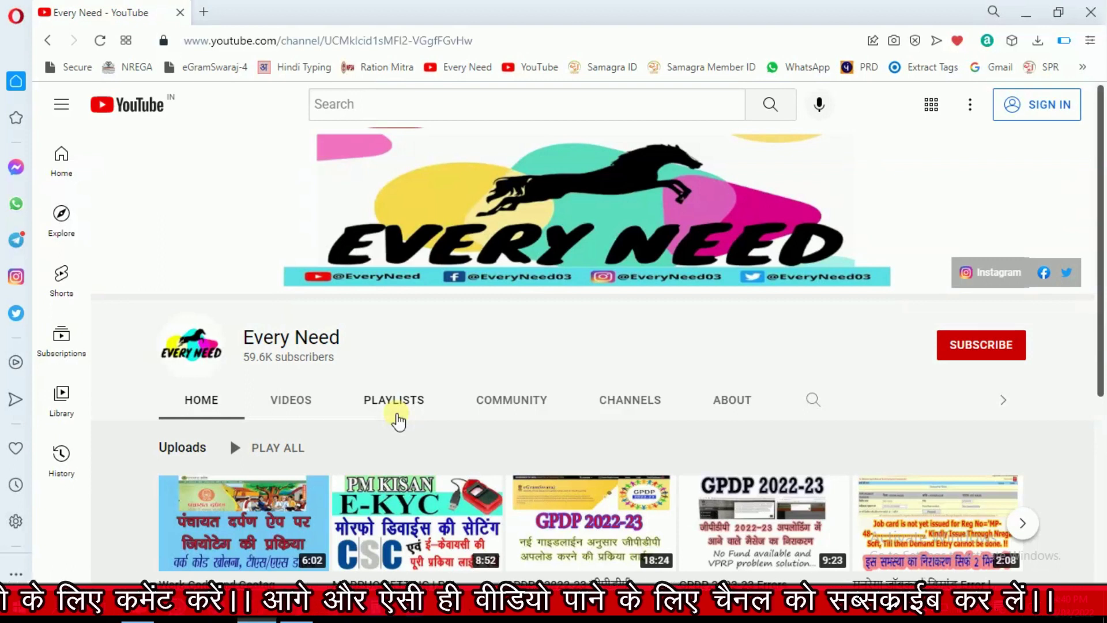
click(275, 398)
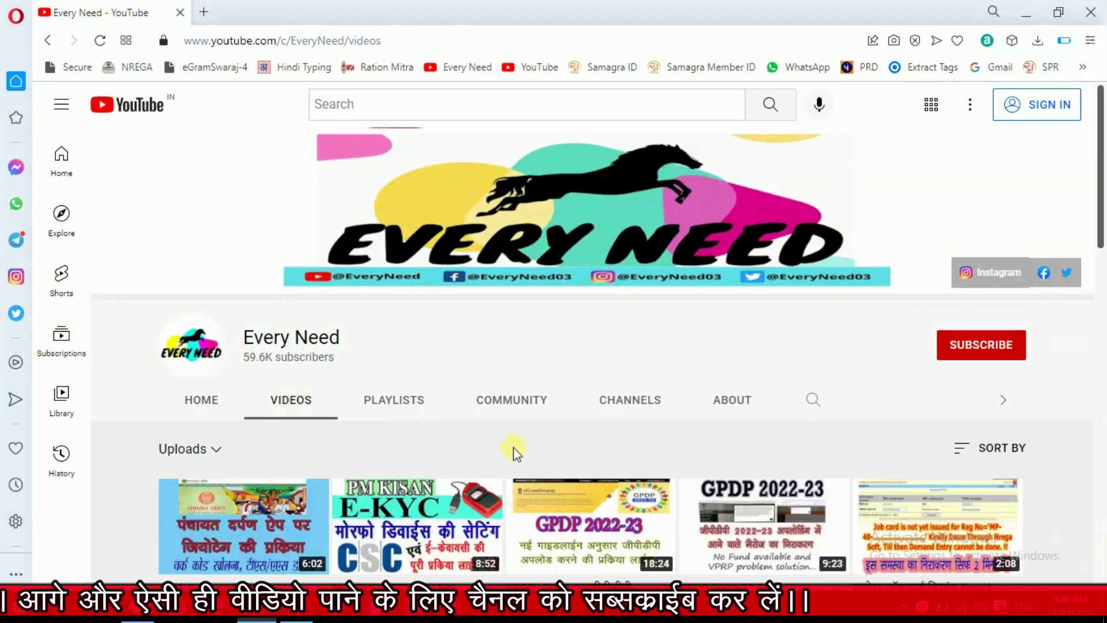
scroll(482, 441, down, 3)
scroll(506, 402, down, 2)
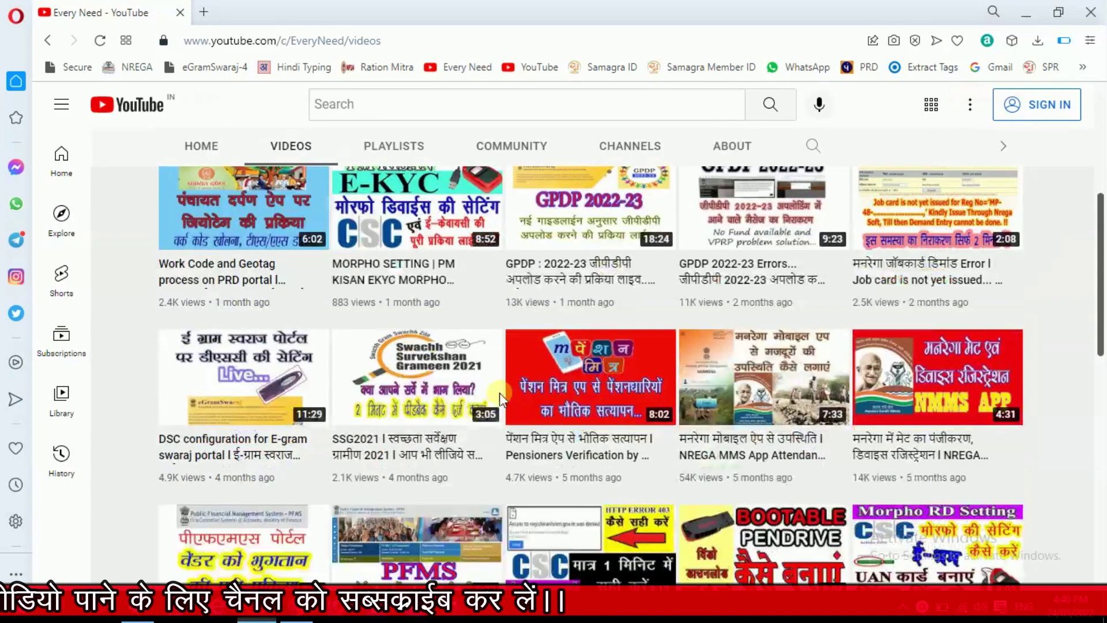
scroll(525, 476, up, 5)
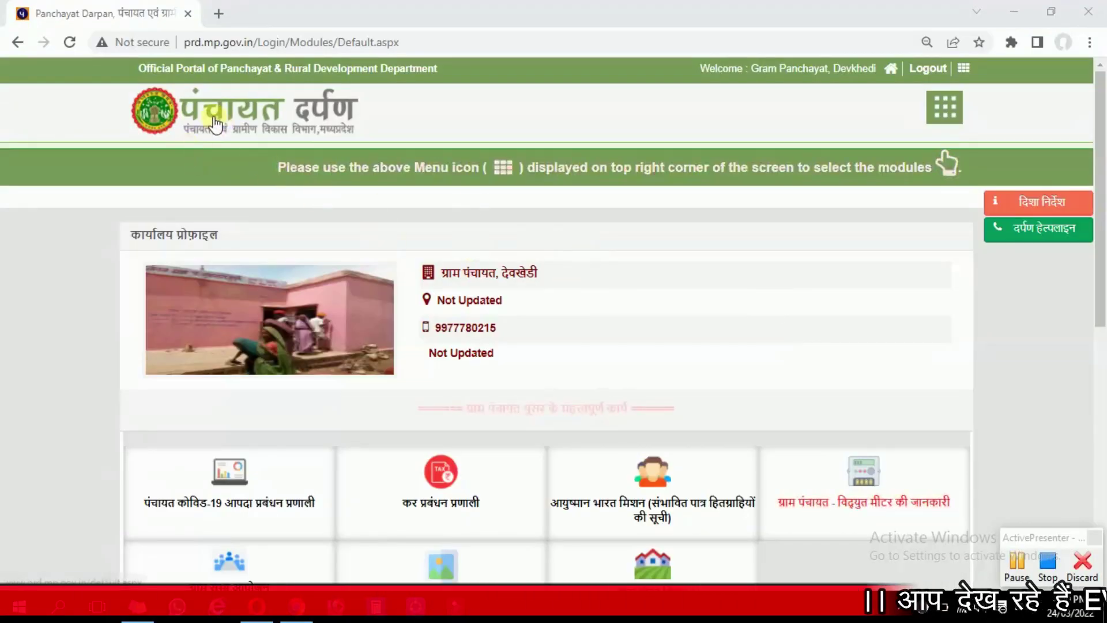
- On the Panchayat Darpan portal, open the ग्राम गौरव दिवस module's form 1.1 for entering the date-selection gram sabha details
scroll(554, 291, down, 3)
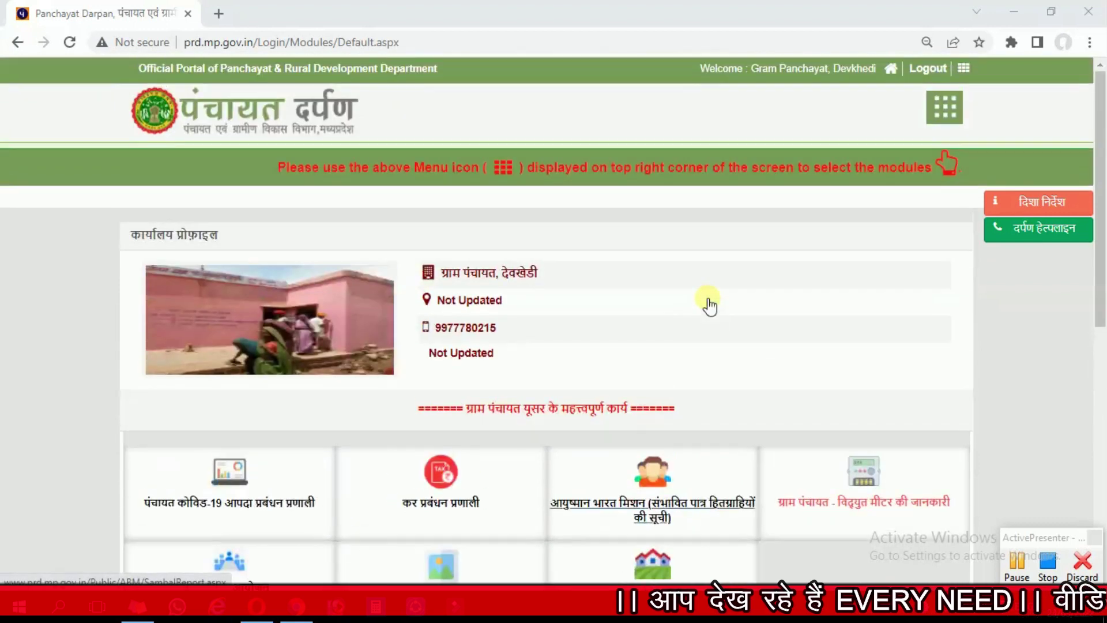
scroll(663, 287, down, 4)
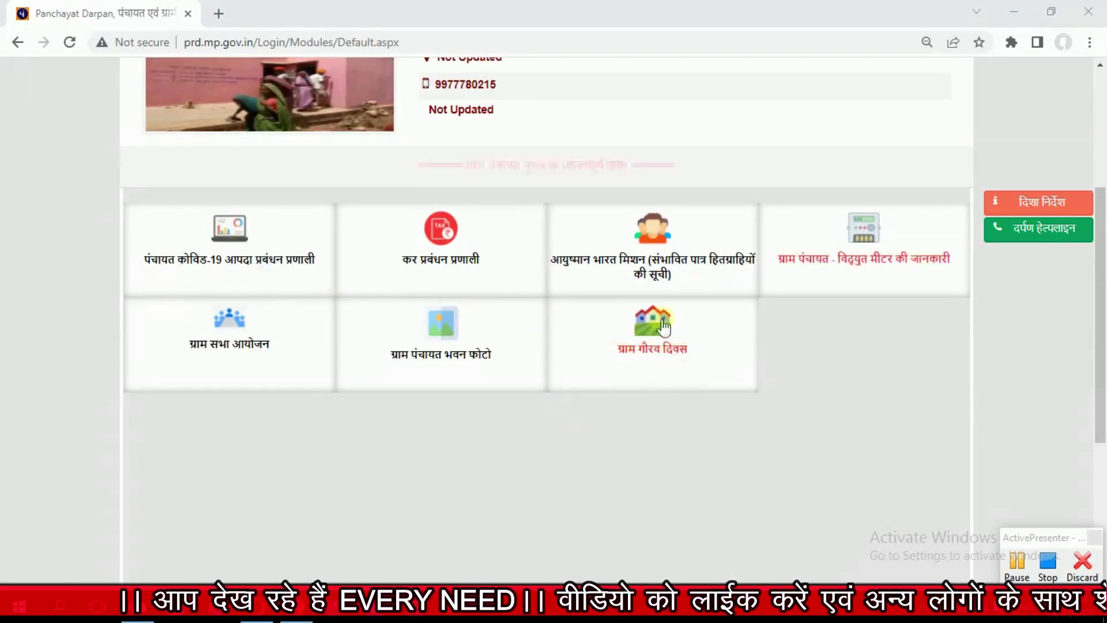
click(663, 352)
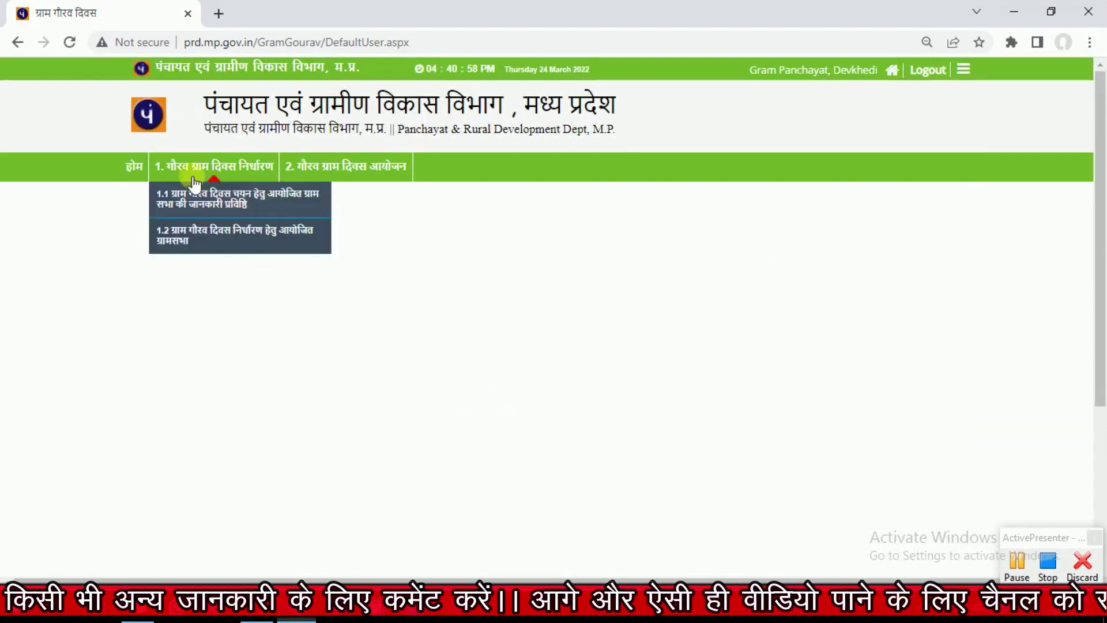
mouse_move(172, 168)
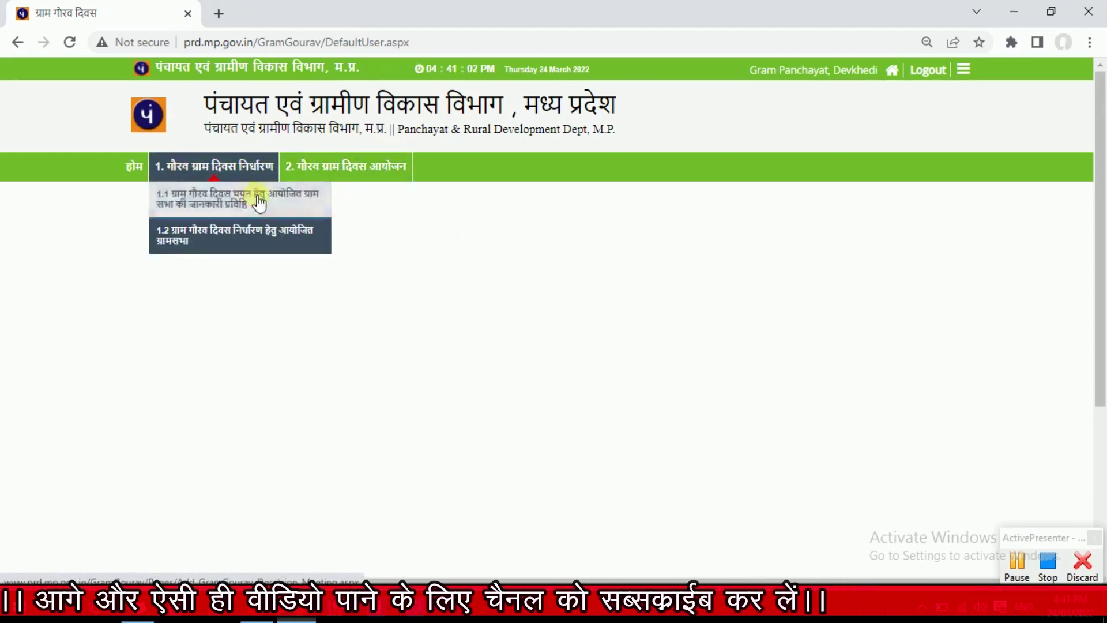
click(219, 197)
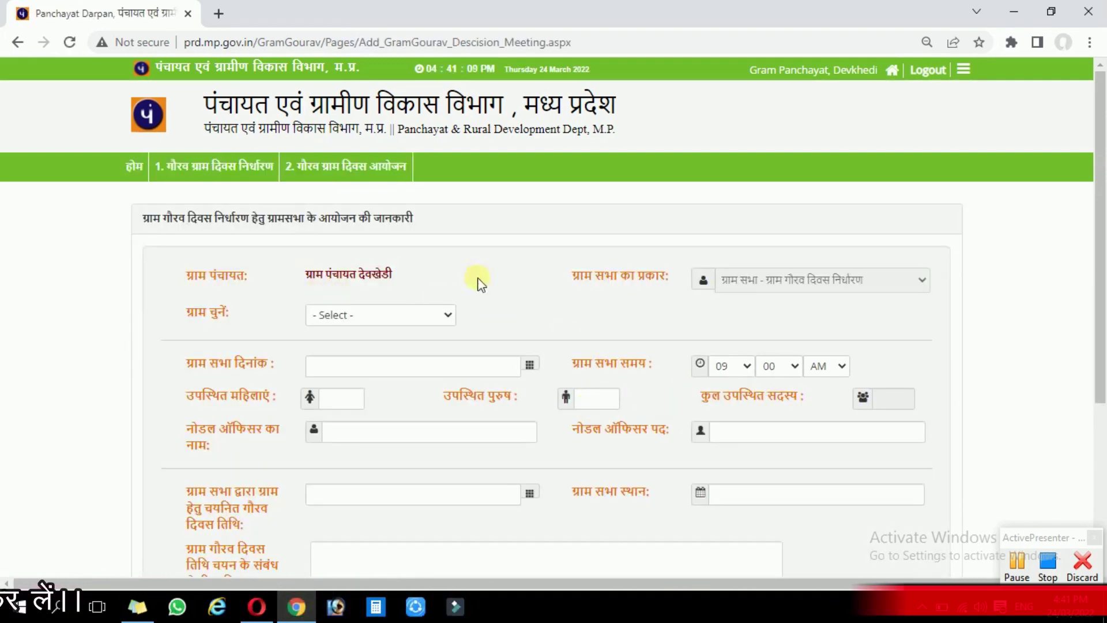
- Select Devkhedi as the village and enter 11/03/2022 as the gram sabha date
click(385, 317)
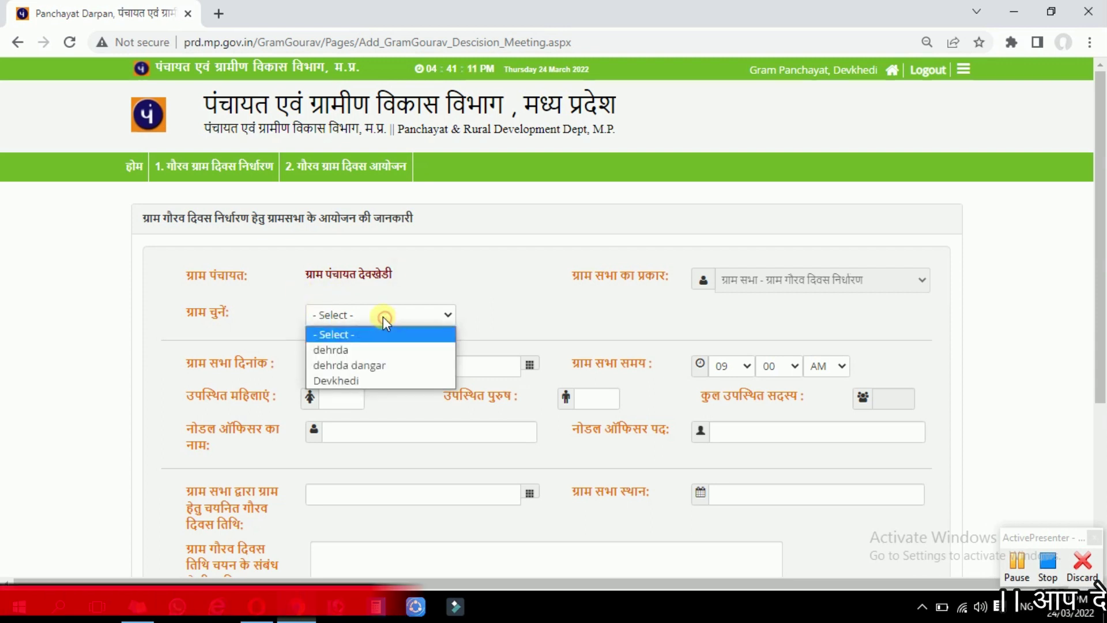
click(364, 380)
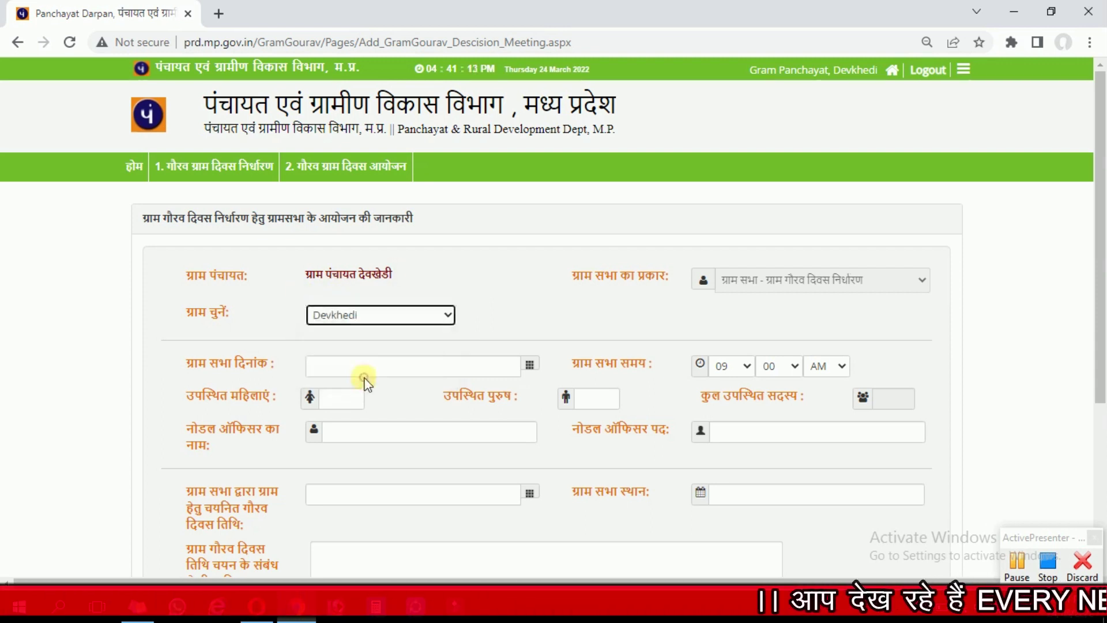
click(54, 311)
scroll(87, 329, down, 3)
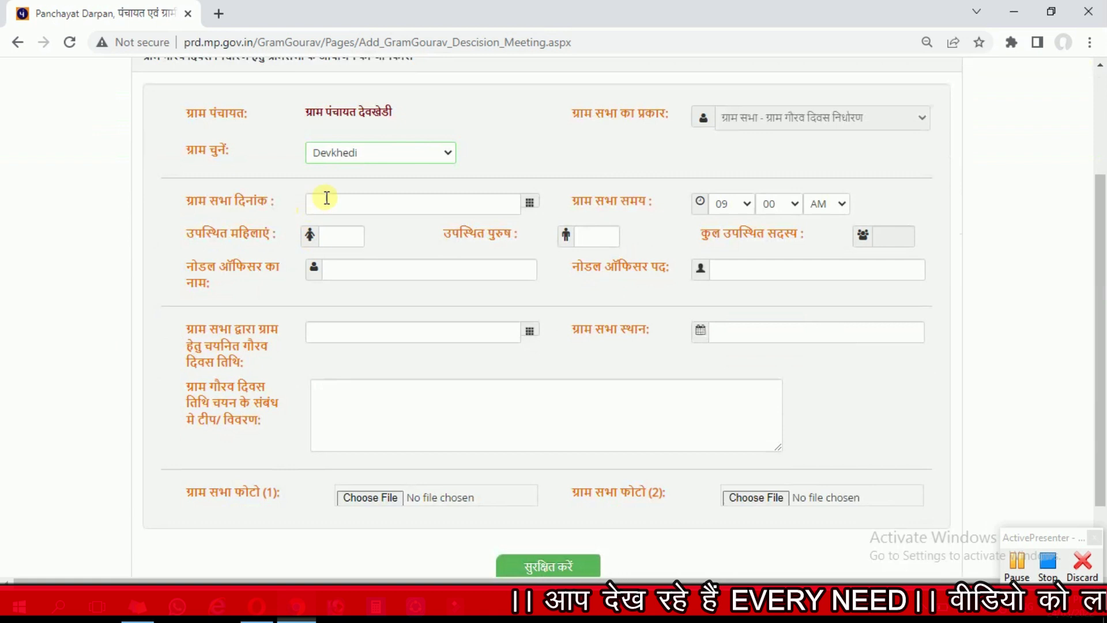
click(320, 201)
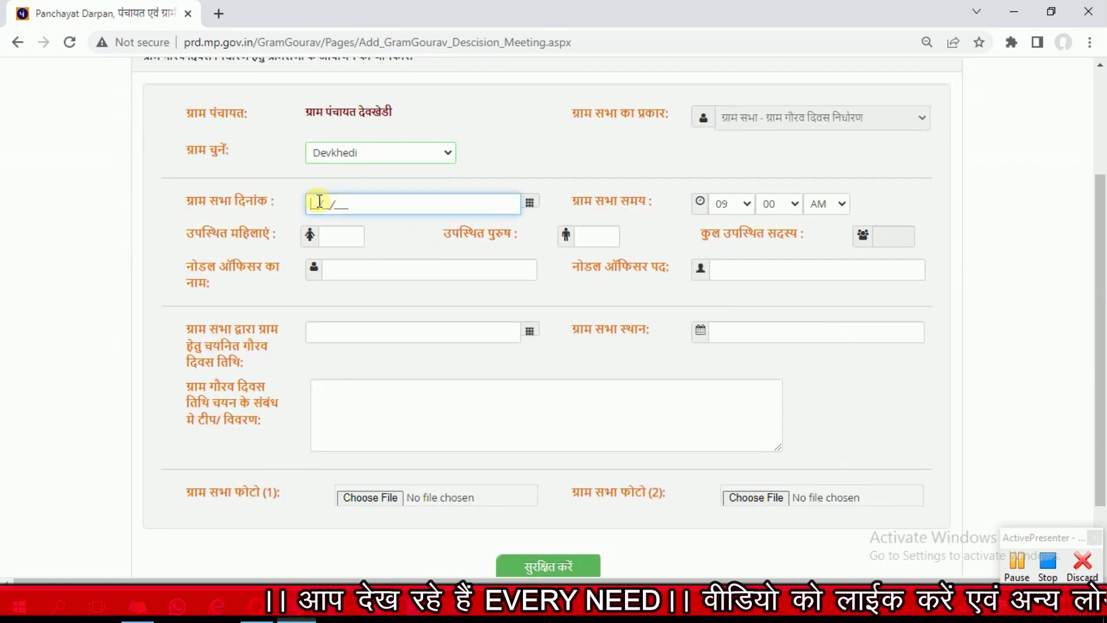
text(11/)
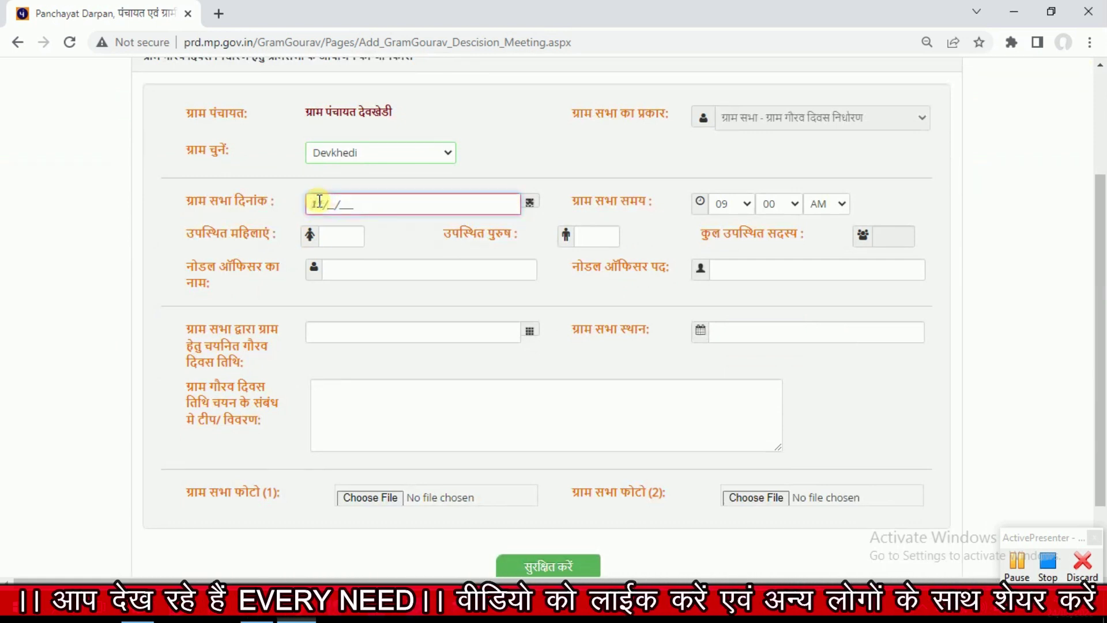
text(03/2022)
click(65, 219)
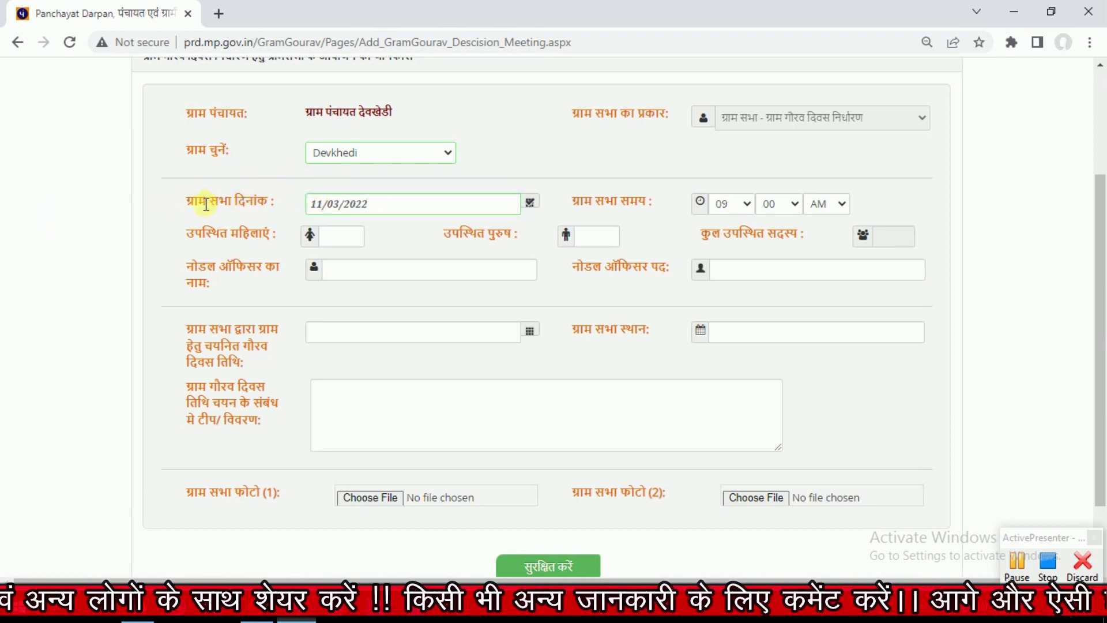
- Set the hour of the gram sabha time to 11
click(727, 203)
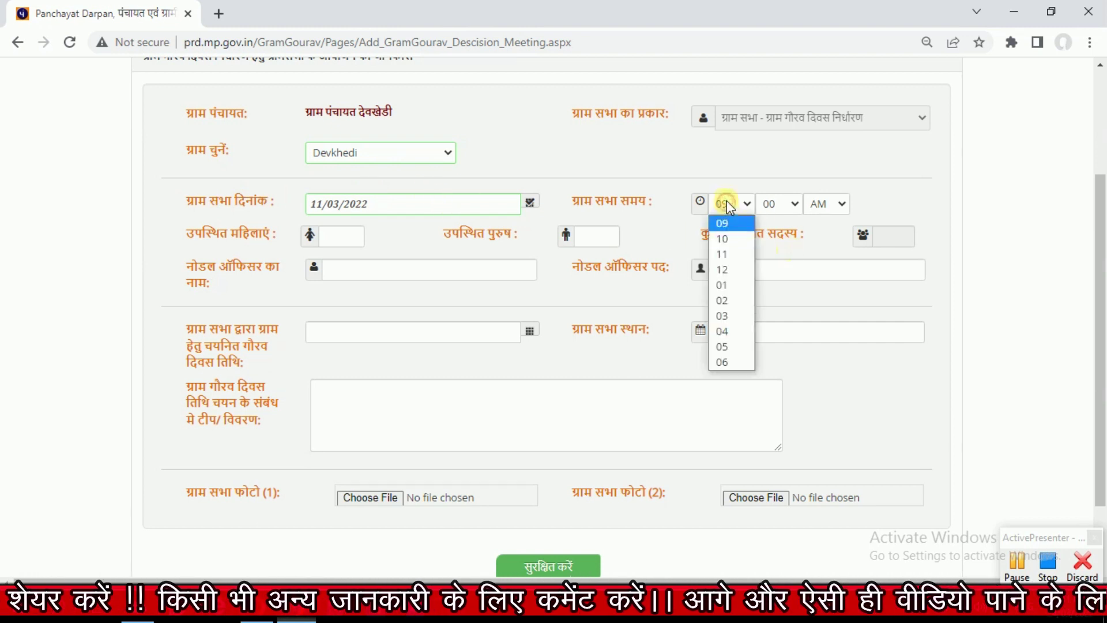
click(730, 270)
click(743, 205)
click(731, 257)
click(1013, 199)
- Enter the gram sabha attendance as 16 women and 26 men
click(352, 234)
text(18)
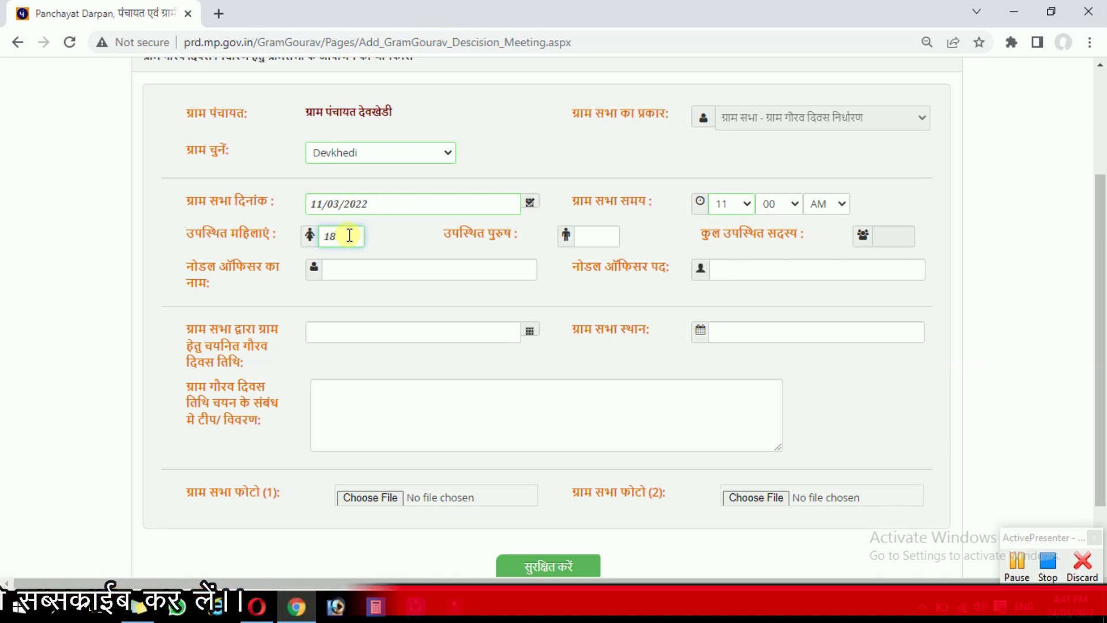
key(Tab)
key(shift+Tab)
key(shift+Tab)
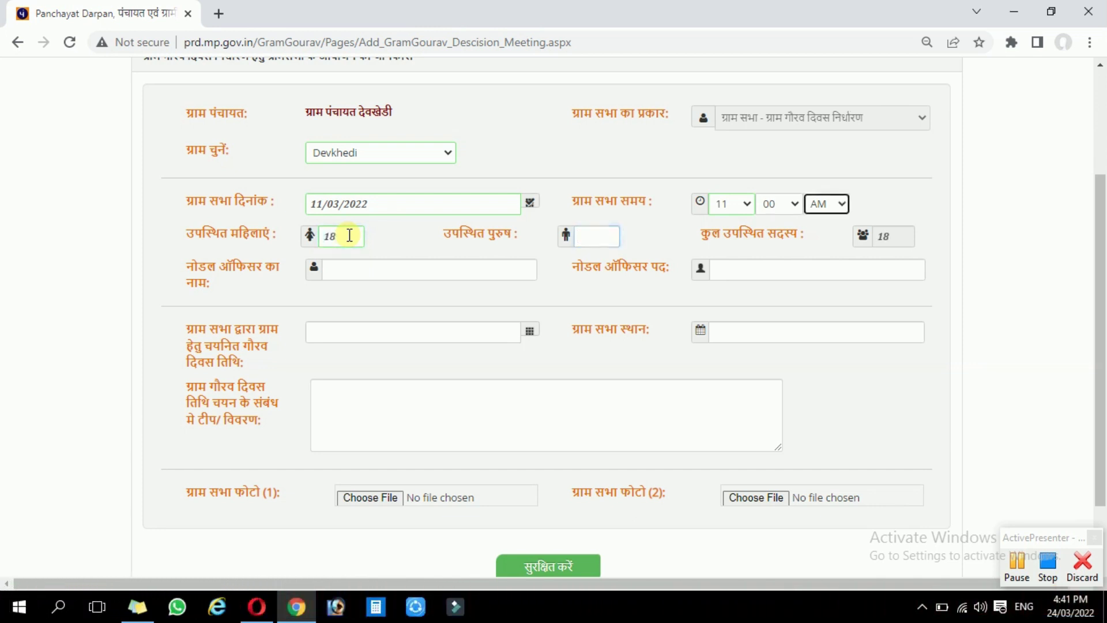
key(Tab)
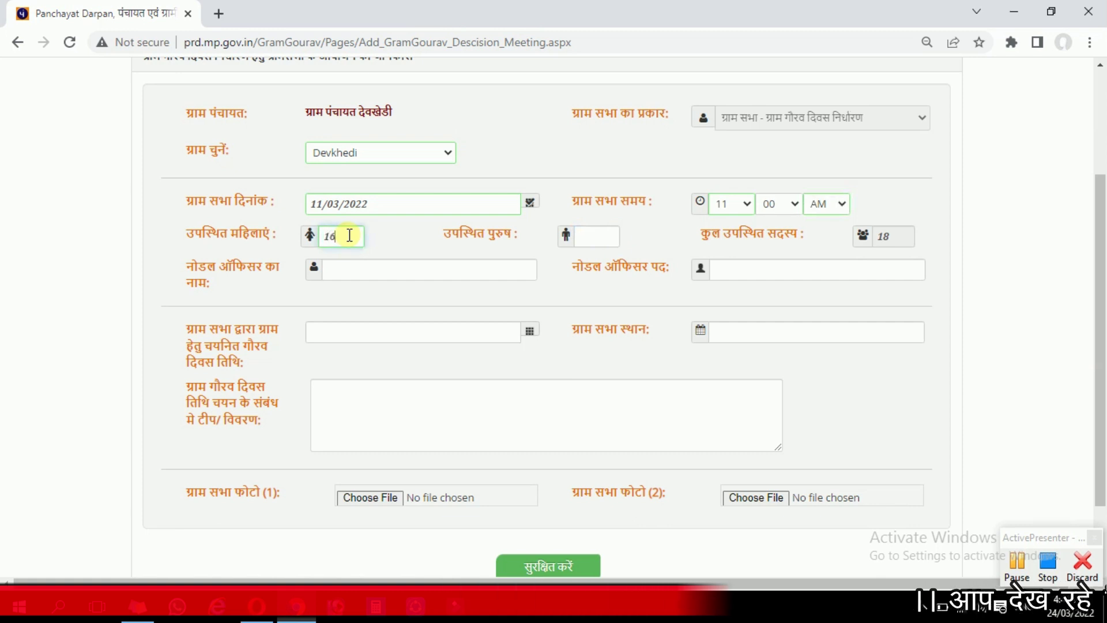
key(Tab)
key(Tab)
- Fill in the nodal officer's name from the saved suggestion and set the officer's post to Patwai
click(408, 267)
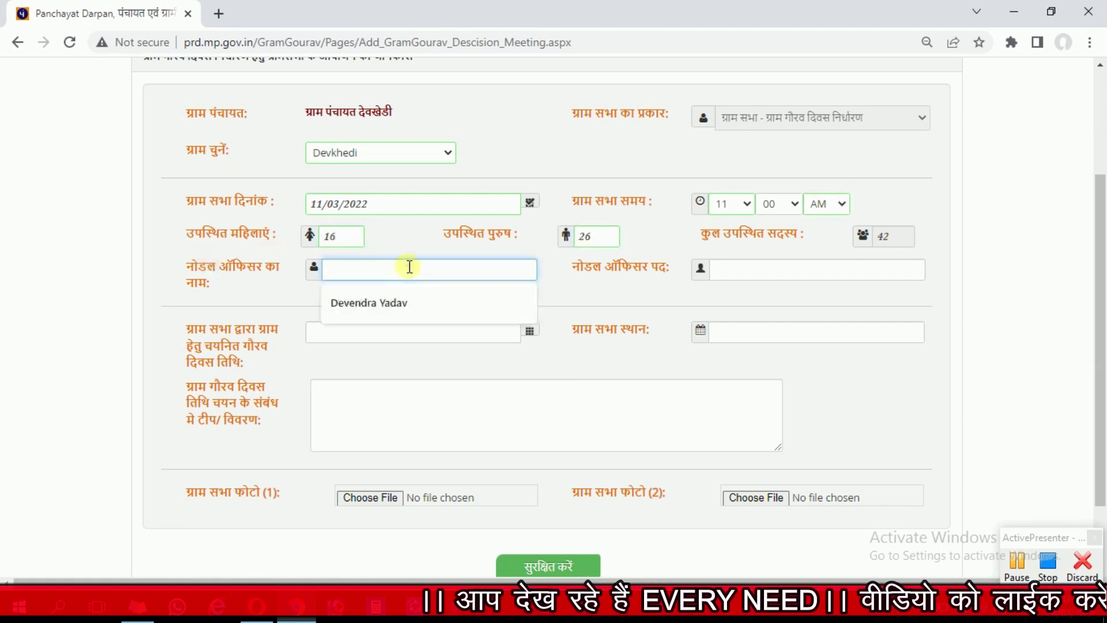
click(381, 298)
click(168, 317)
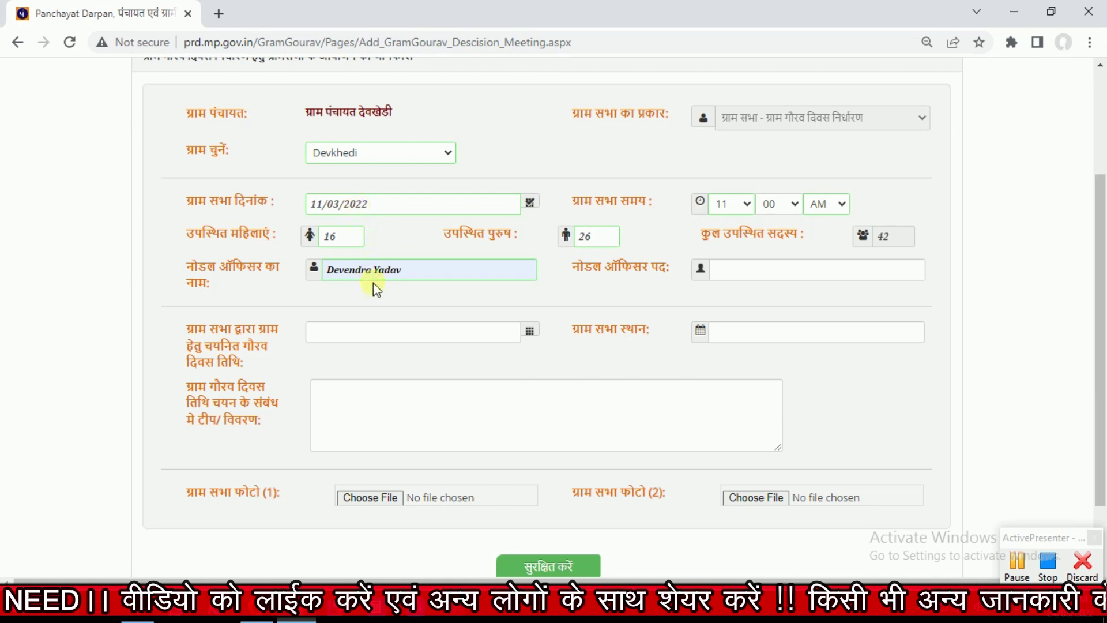
click(350, 271)
click(778, 266)
click(752, 302)
- Enter 15/08/2022 as the Gaurav Diwas date chosen for the village by the gram sabha
scroll(377, 312, down, 1)
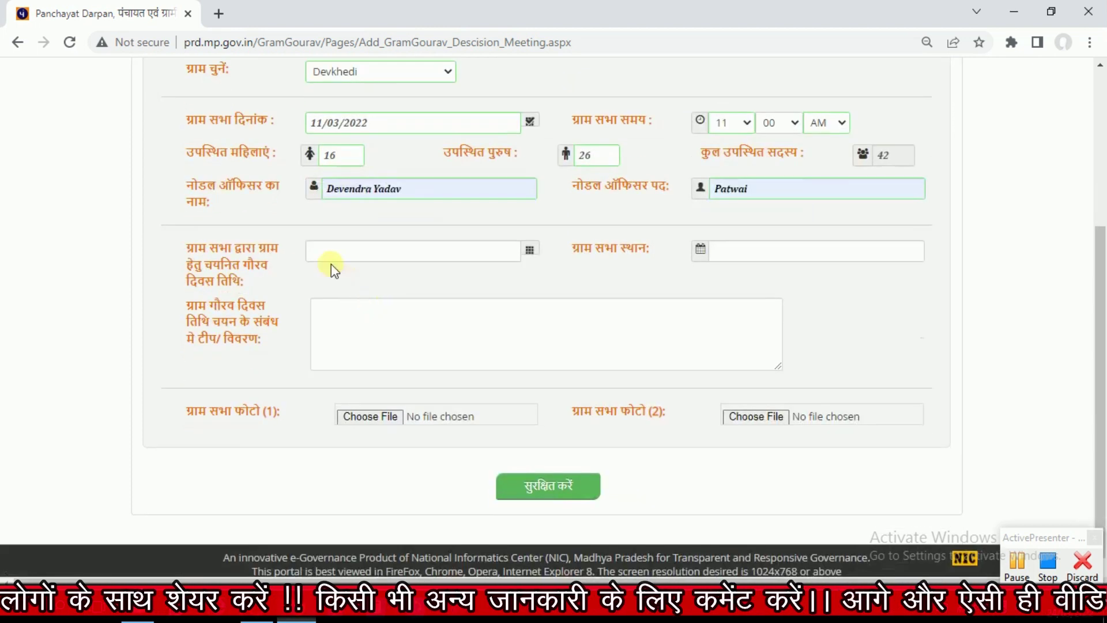
click(314, 252)
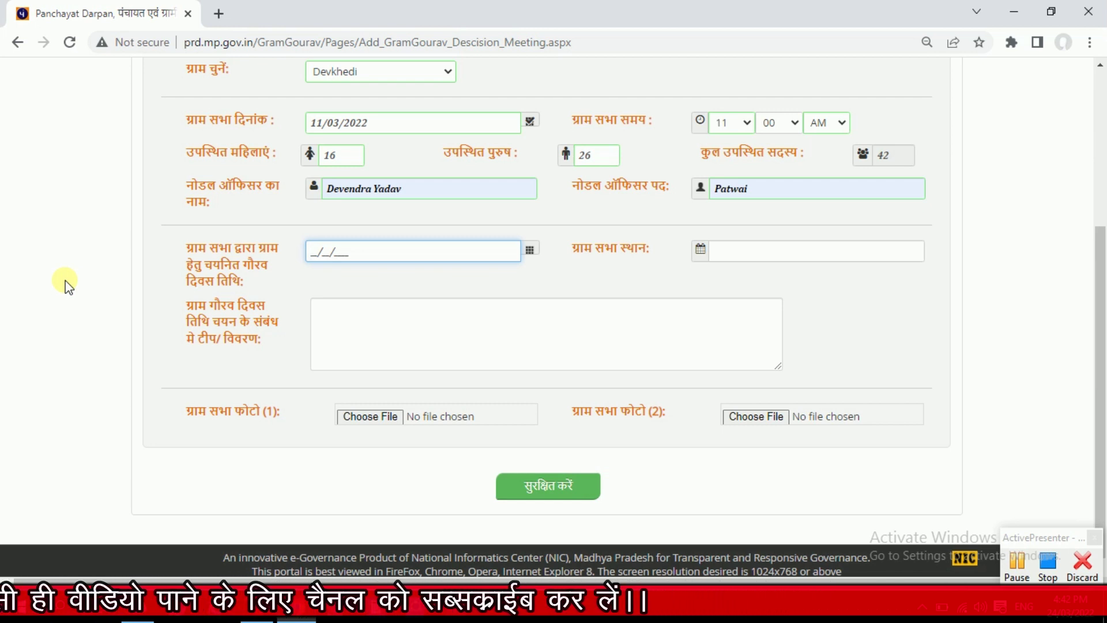
text(15/08/)
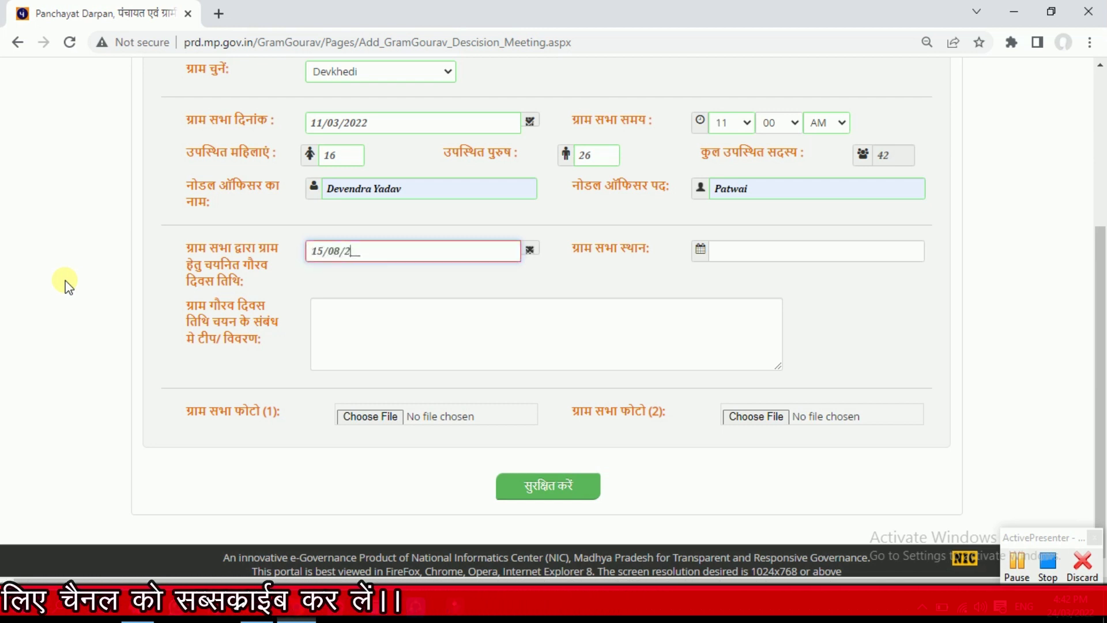
text(2022)
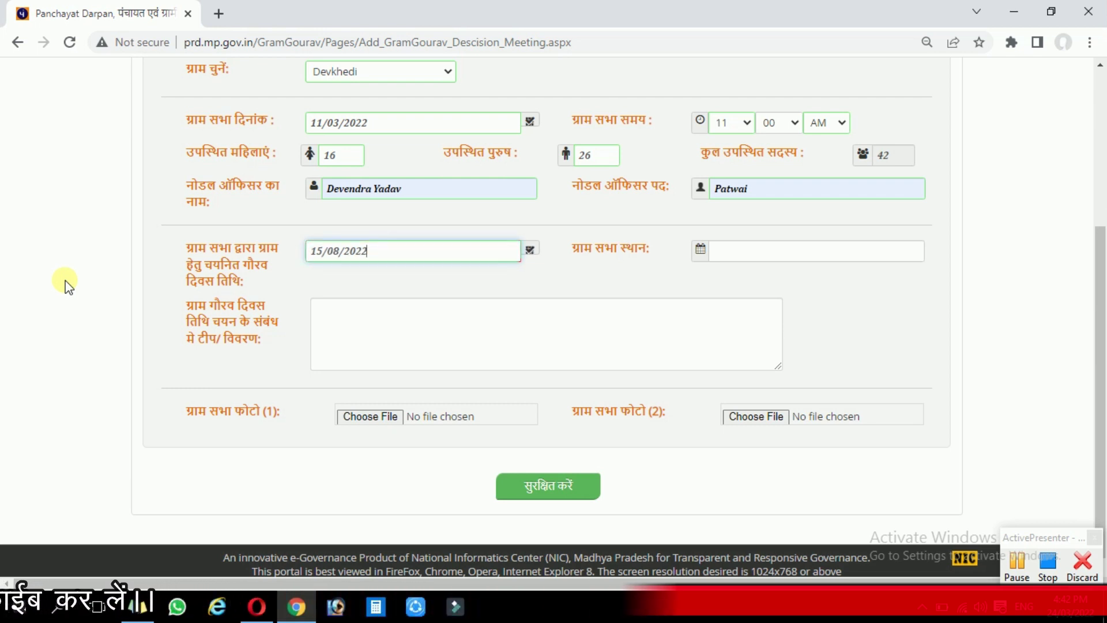
click(67, 283)
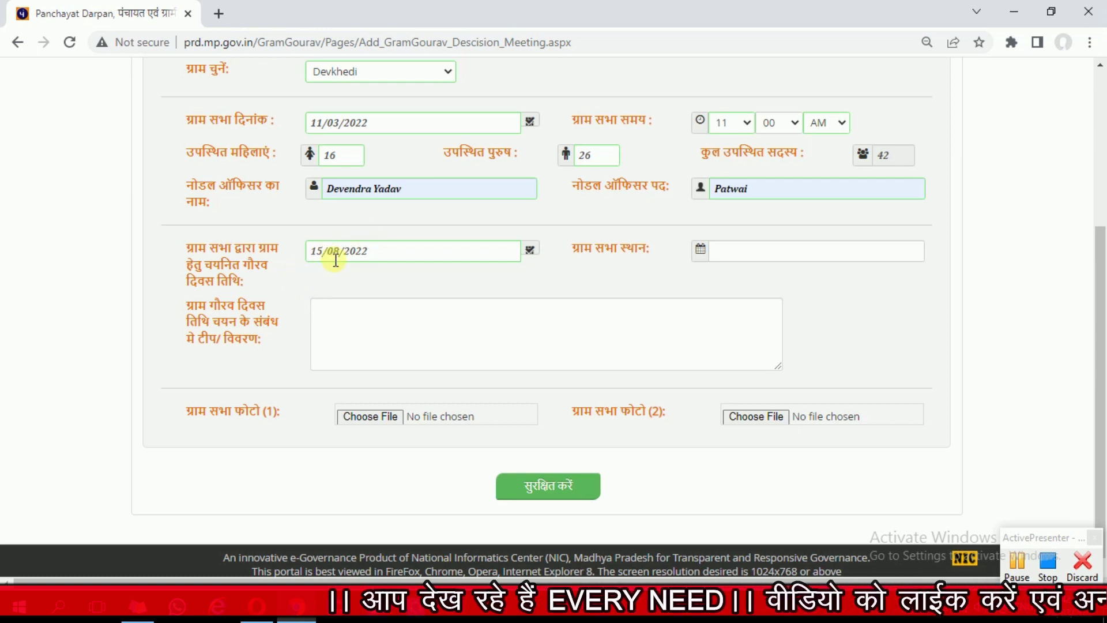
- Enter Panchayat Bhawan as the gram sabha venue
click(778, 252)
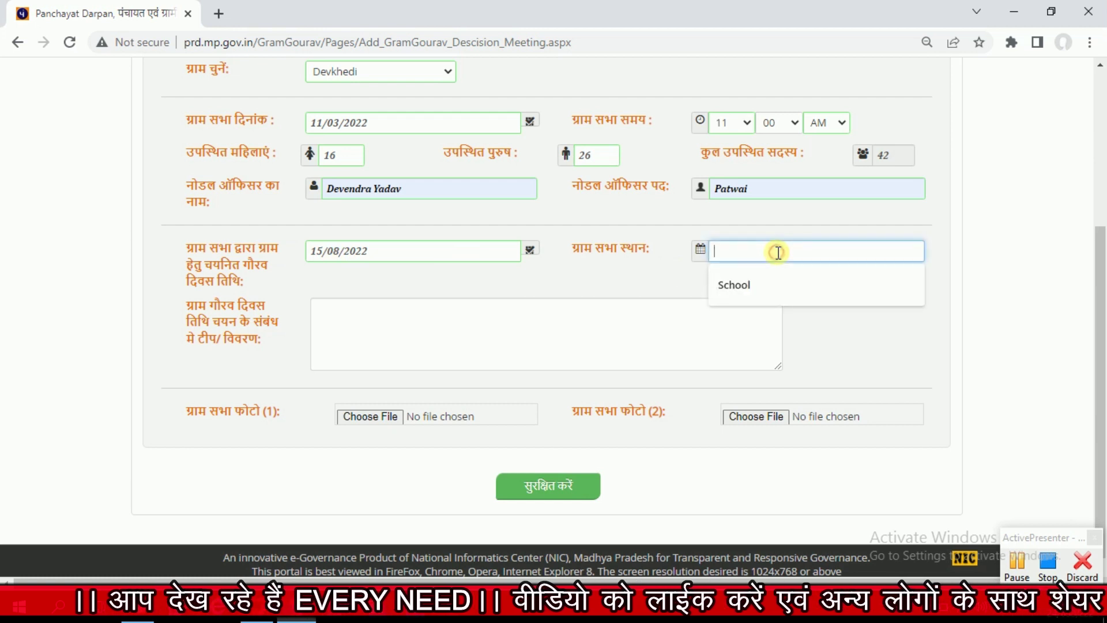
text(G)
key(BackSpace)
text(P)
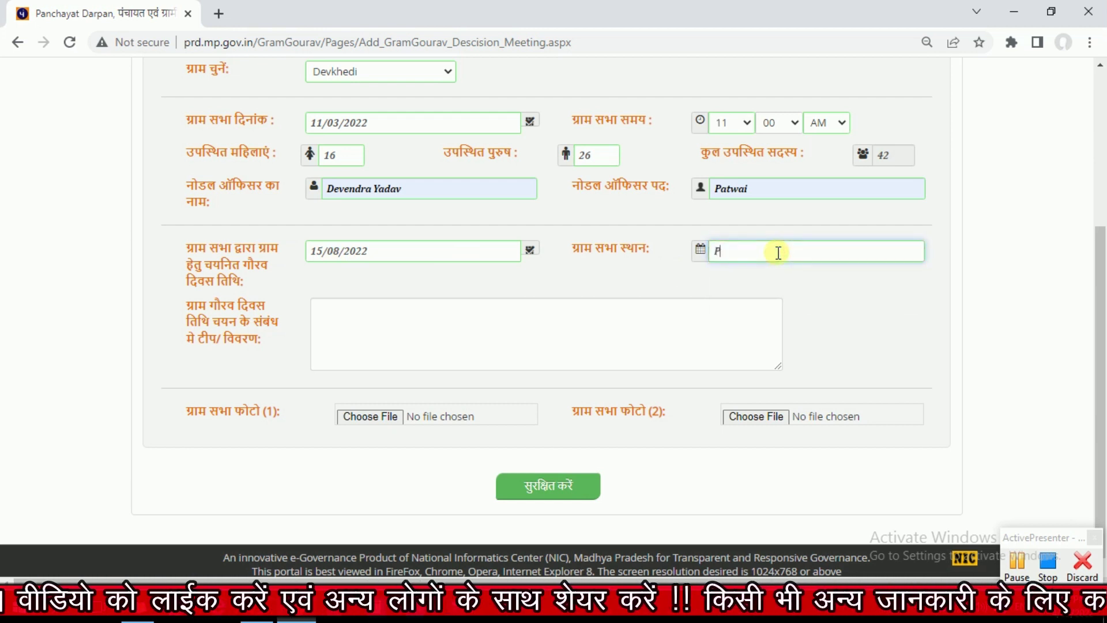
key(BackSpace)
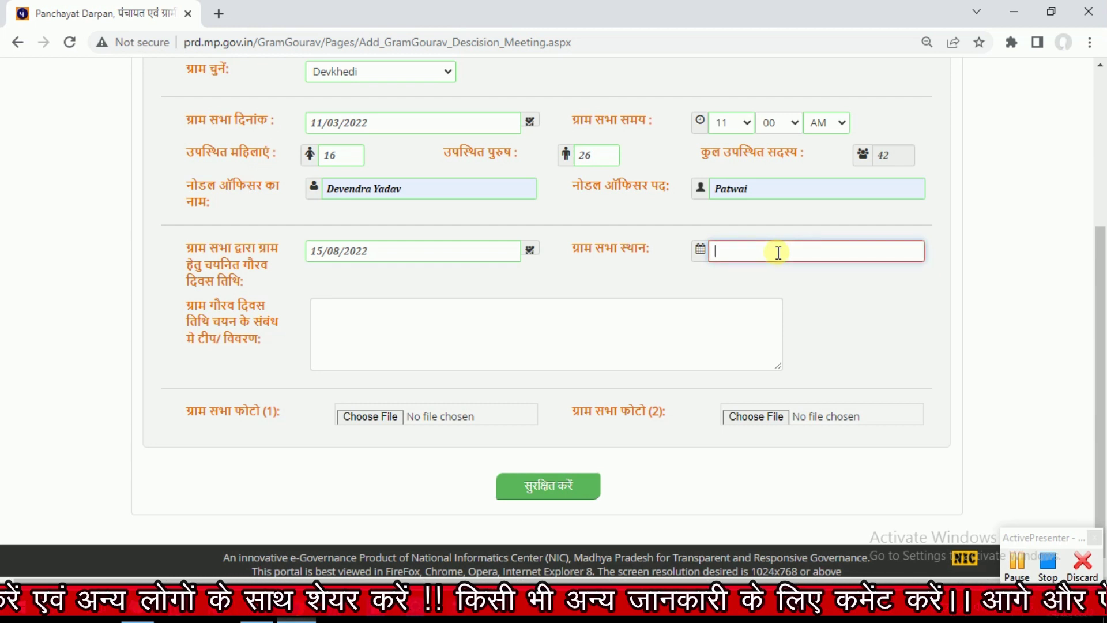
text(Panchayat Bhawan)
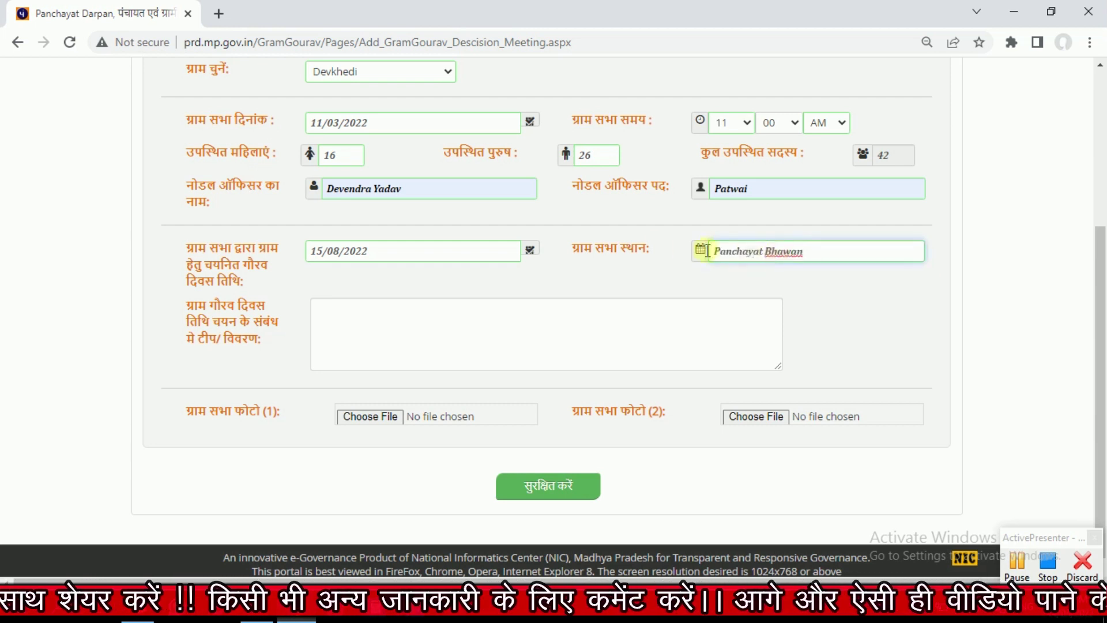
- Enter "ok" as the note on the Gaurav Diwas date selection and review the completed form
click(385, 326)
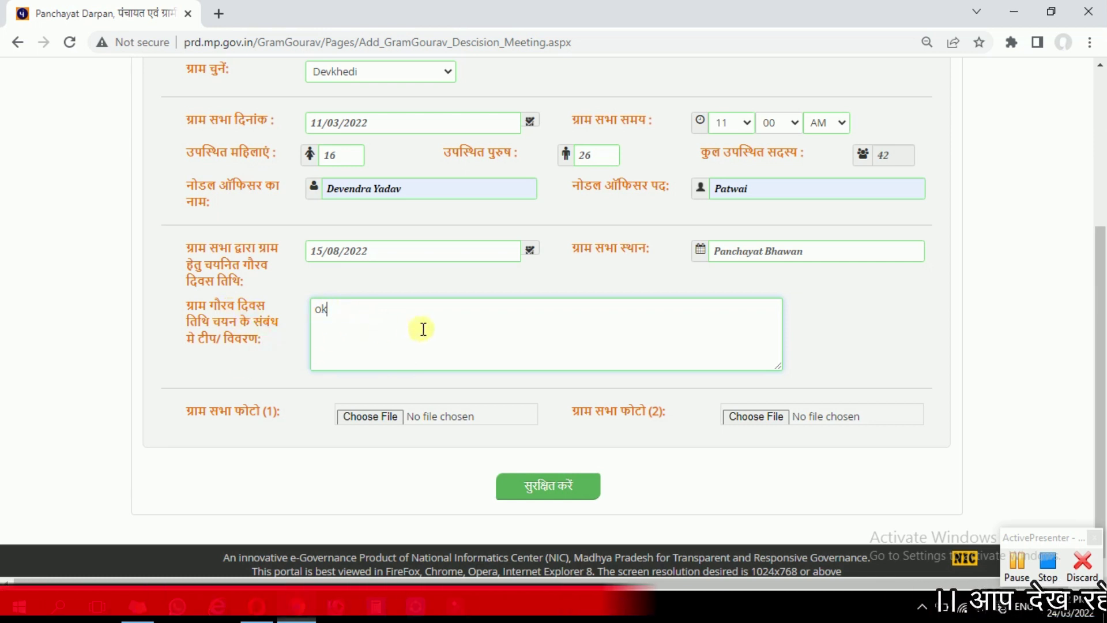
click(118, 368)
scroll(191, 389, down, 1)
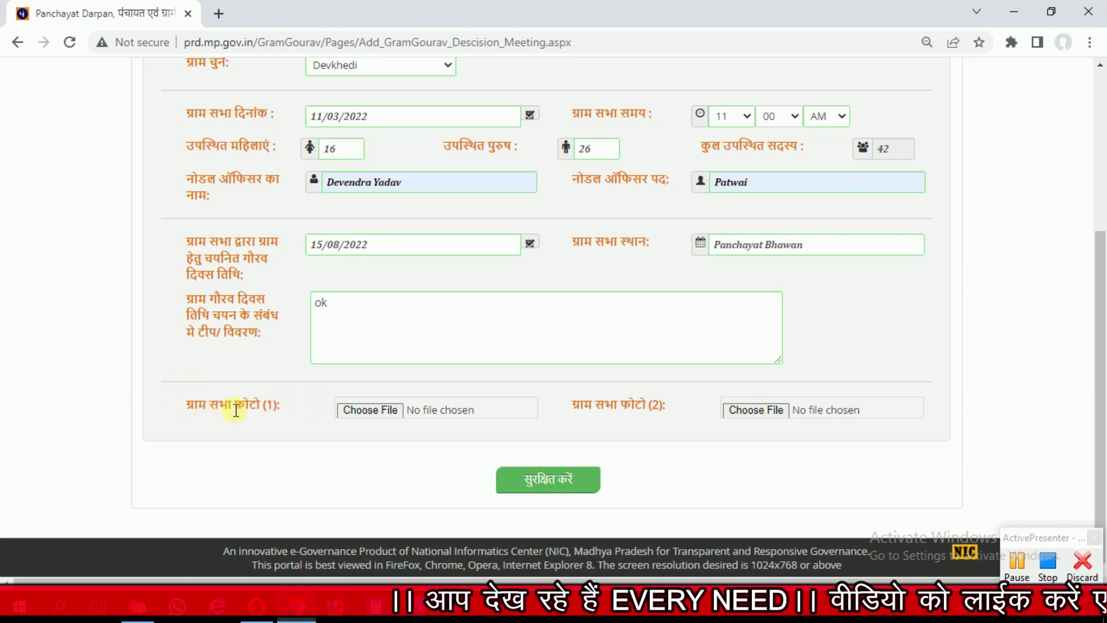
scroll(235, 409, up, 5)
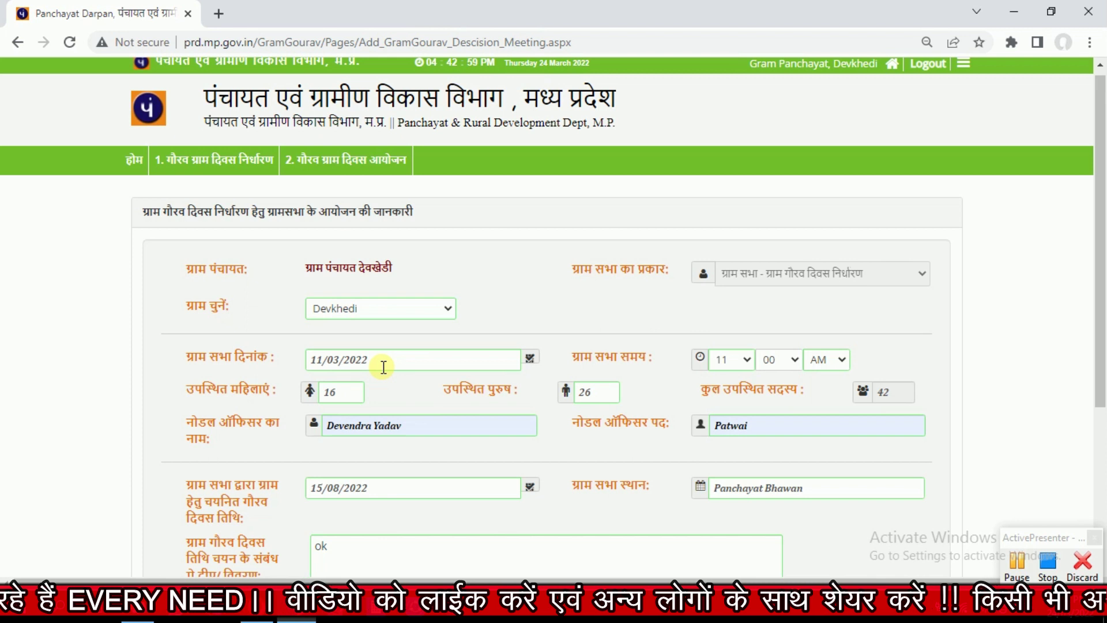
scroll(314, 366, down, 4)
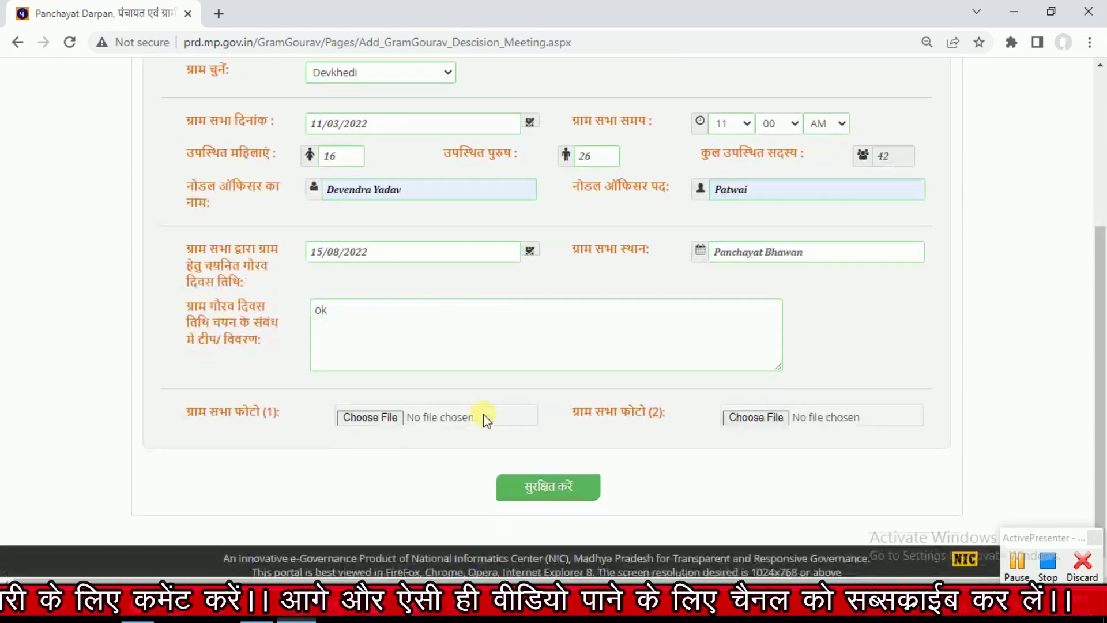
- Attach the Devkhedi image from the Desktop as gram sabha photo 1
click(368, 410)
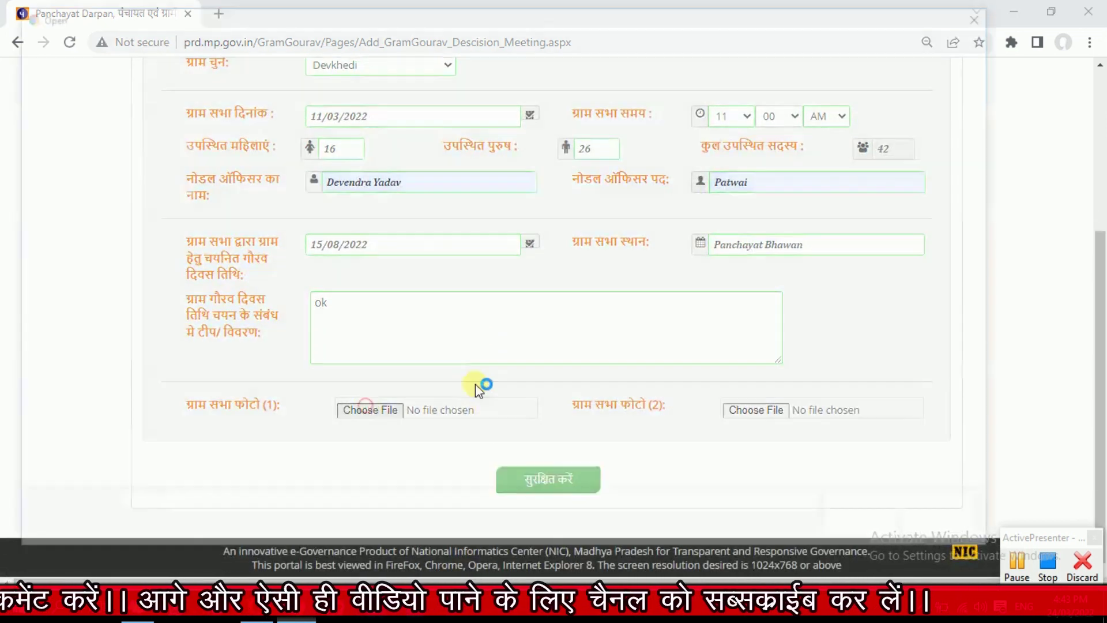
click(904, 248)
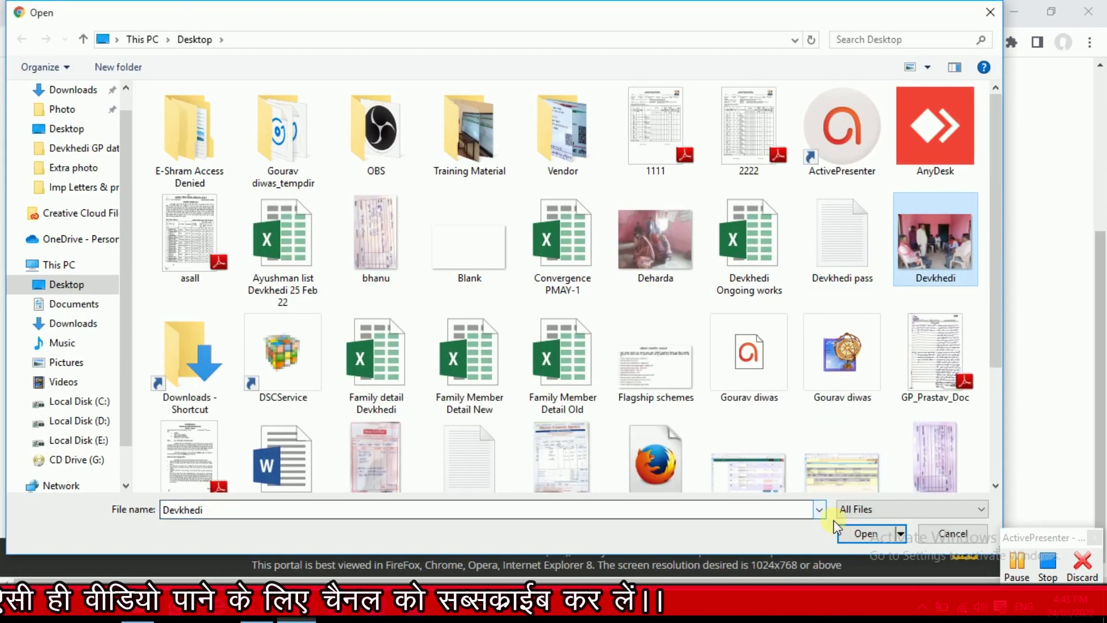
click(863, 534)
- Check the completed form, save the gram sabha details and close the confirmation message
scroll(140, 418, up, 3)
scroll(140, 418, down, 3)
click(548, 479)
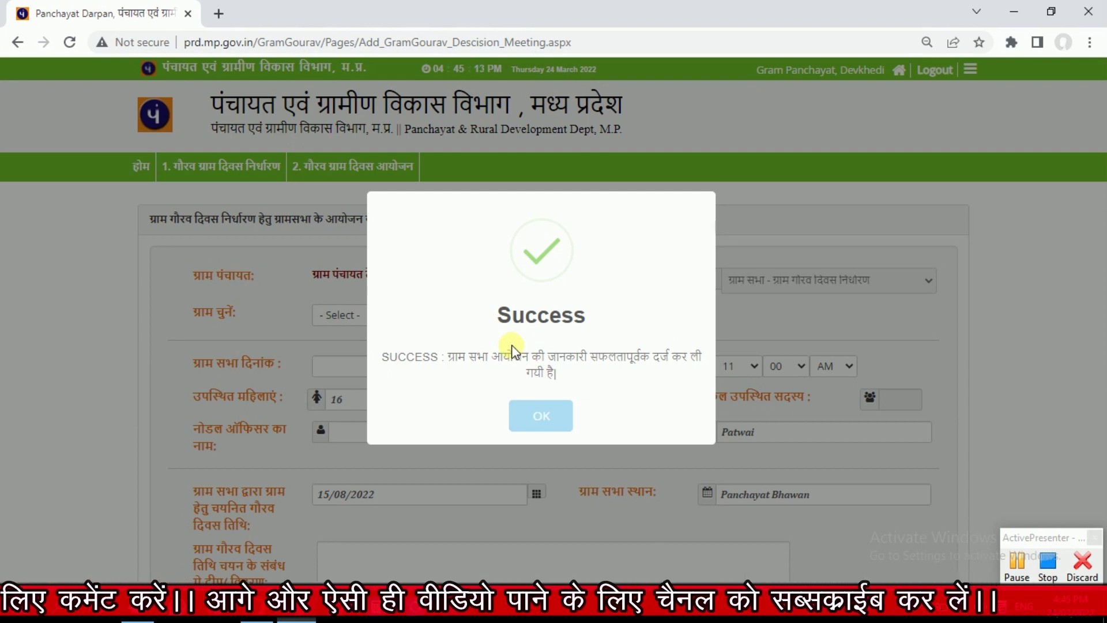
click(540, 420)
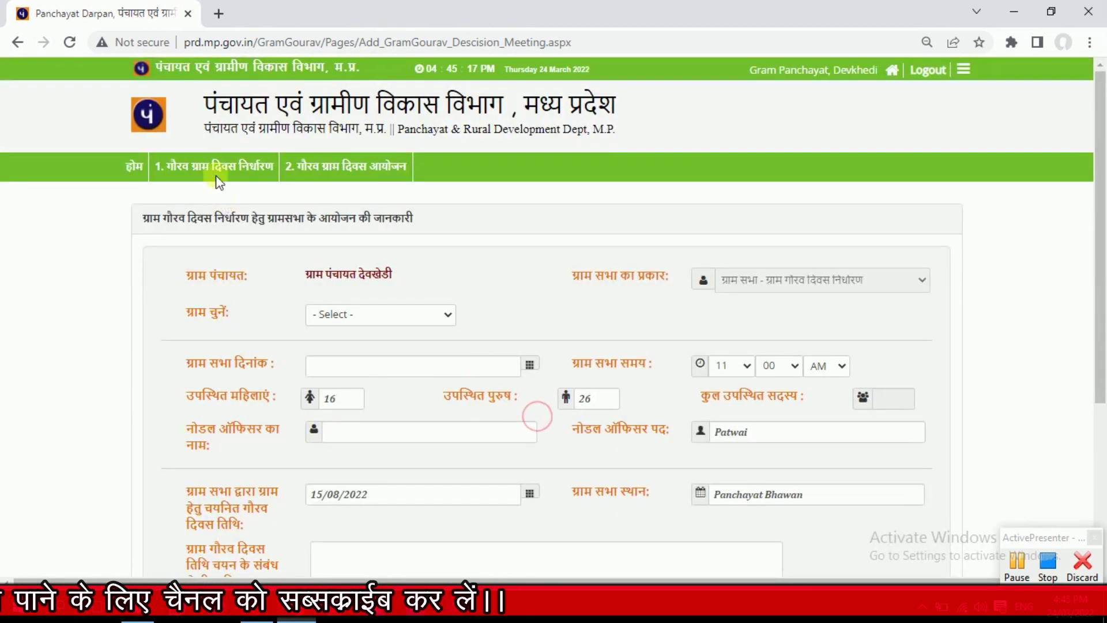
- Open the list of gram sabhas held for deciding the Gram Gaurav Diwas to check the saved entry
click(211, 168)
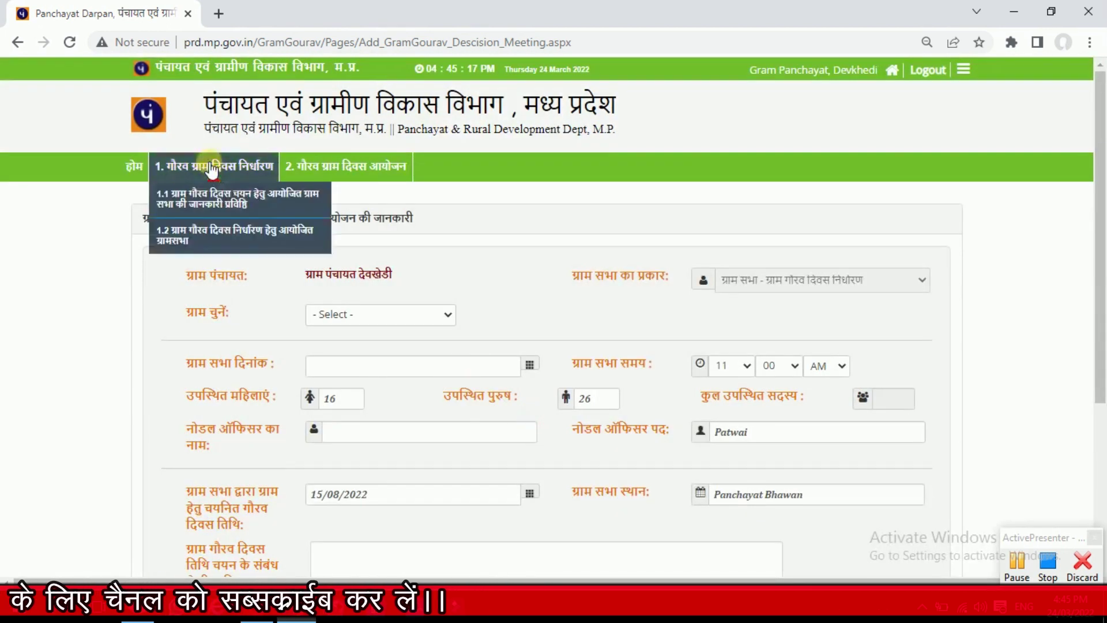
click(210, 238)
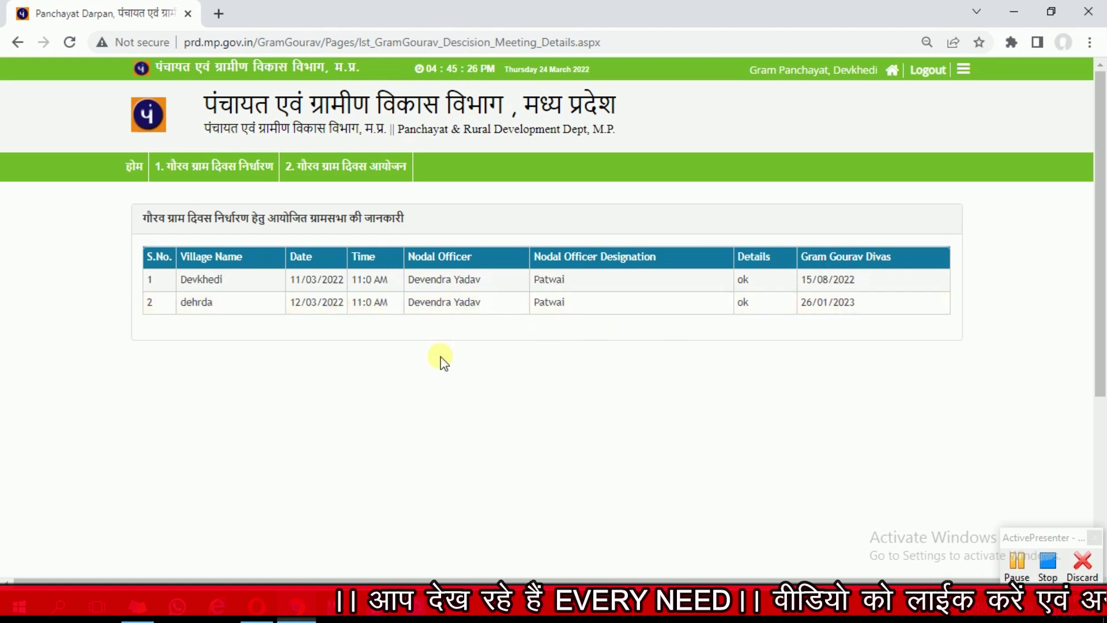
mouse_move(213, 168)
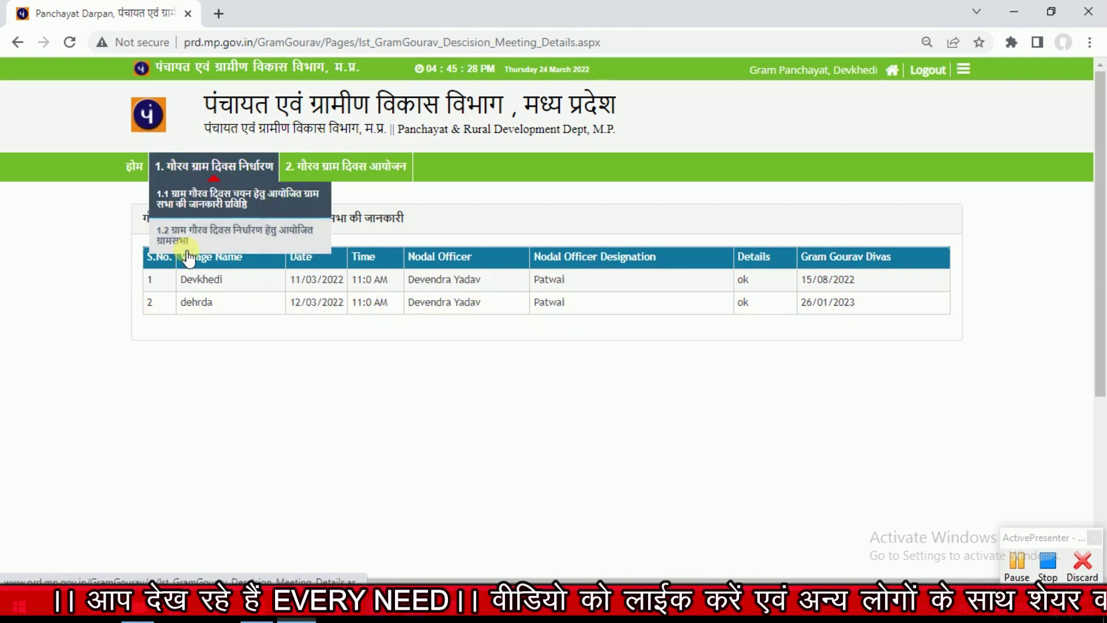
- Open the entry form for a held Gram Gaurav Diwas event and examine its required fields
mouse_move(315, 166)
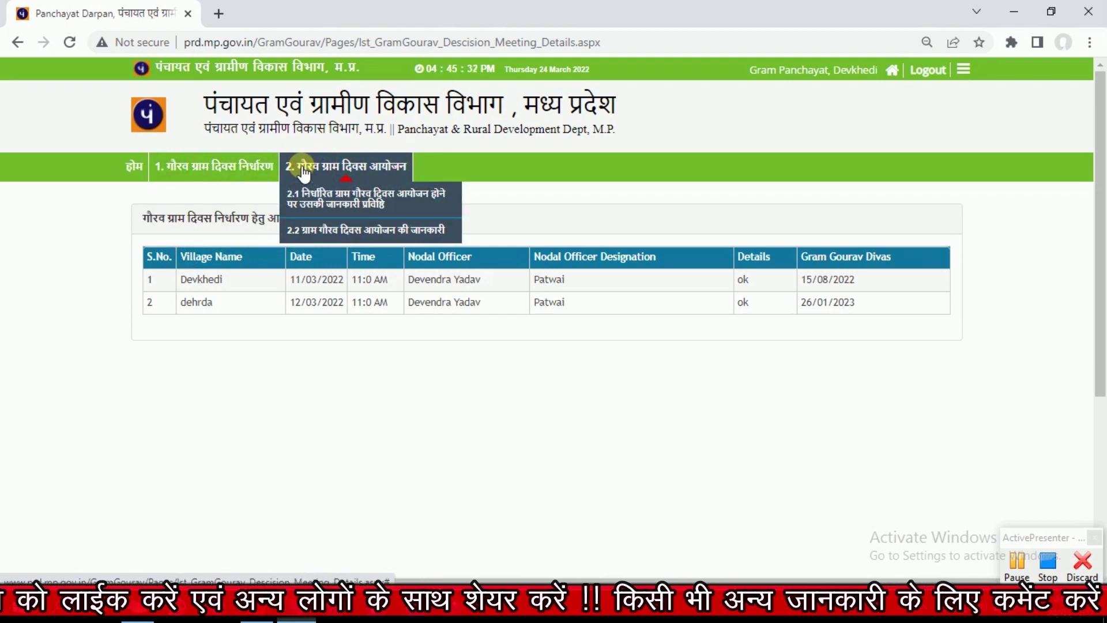
click(345, 196)
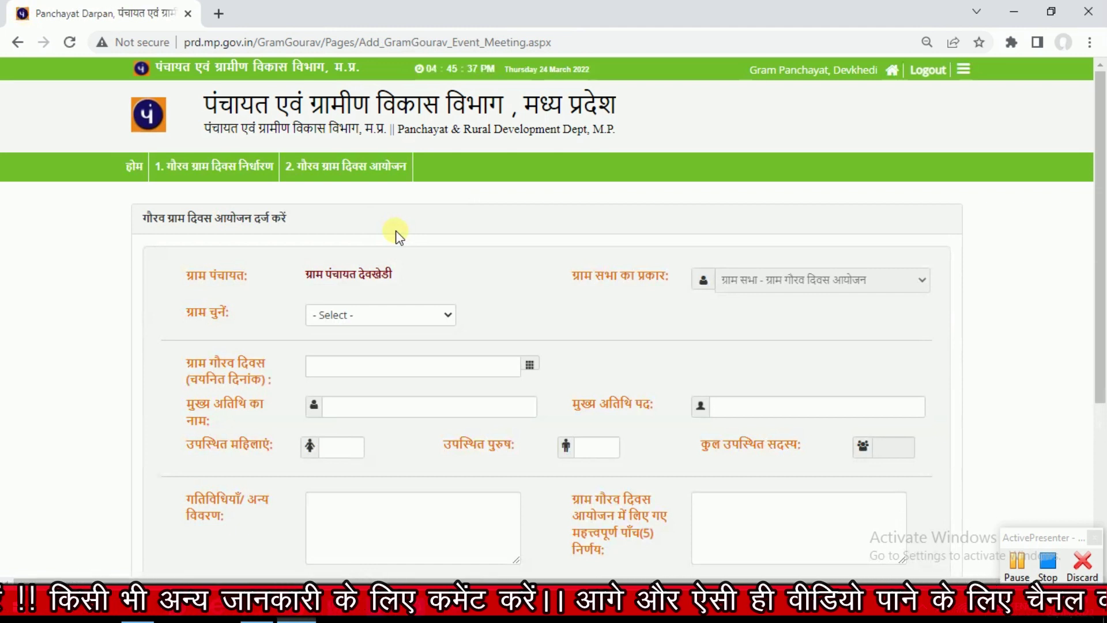
scroll(395, 233, down, 1)
mouse_move(213, 86)
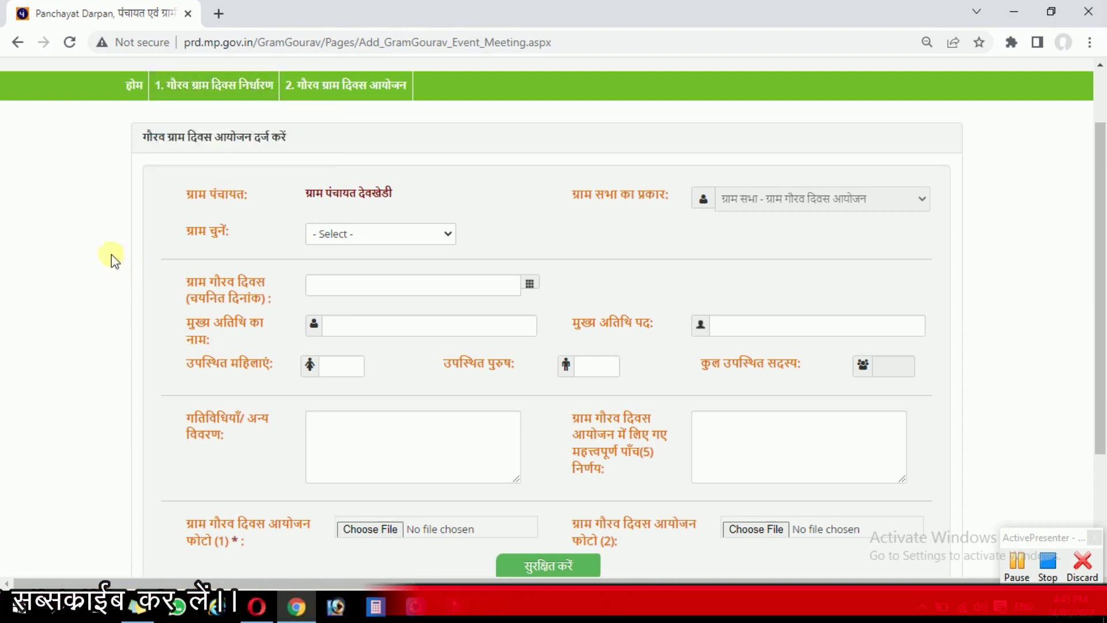
scroll(742, 248, down, 1)
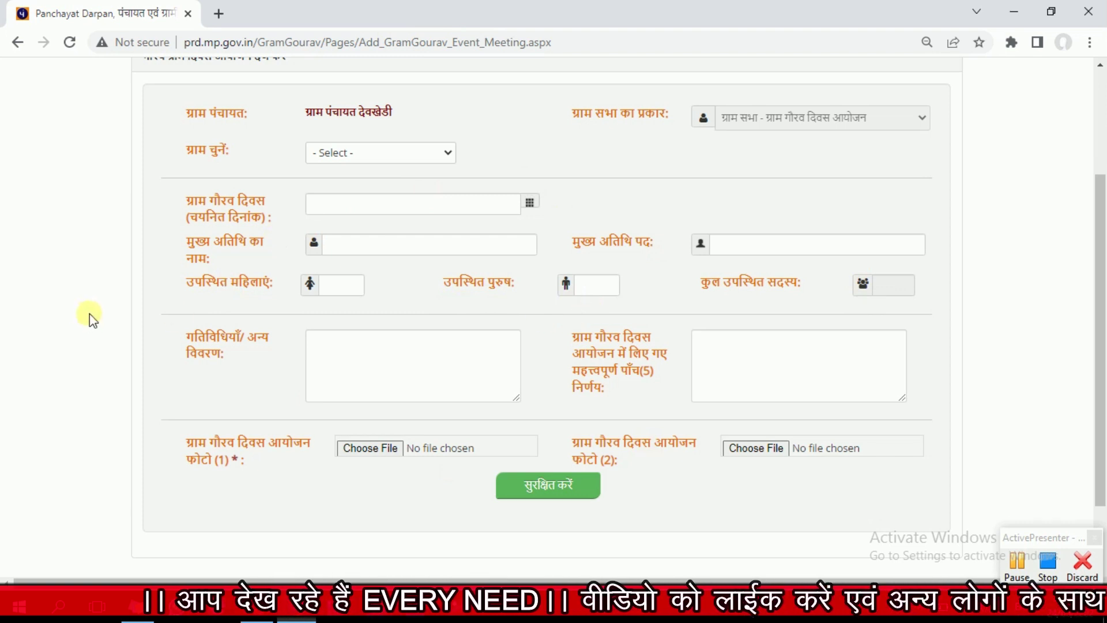
scroll(89, 313, up, 3)
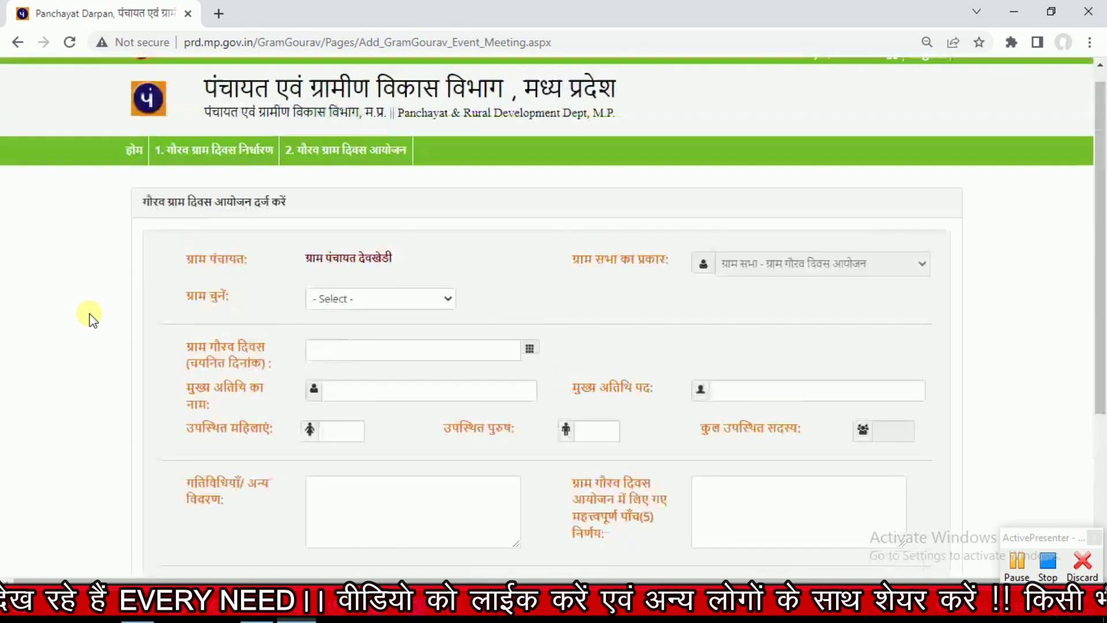
- Open the page listing the Gram Gaurav Diwas event information
mouse_move(346, 166)
click(339, 231)
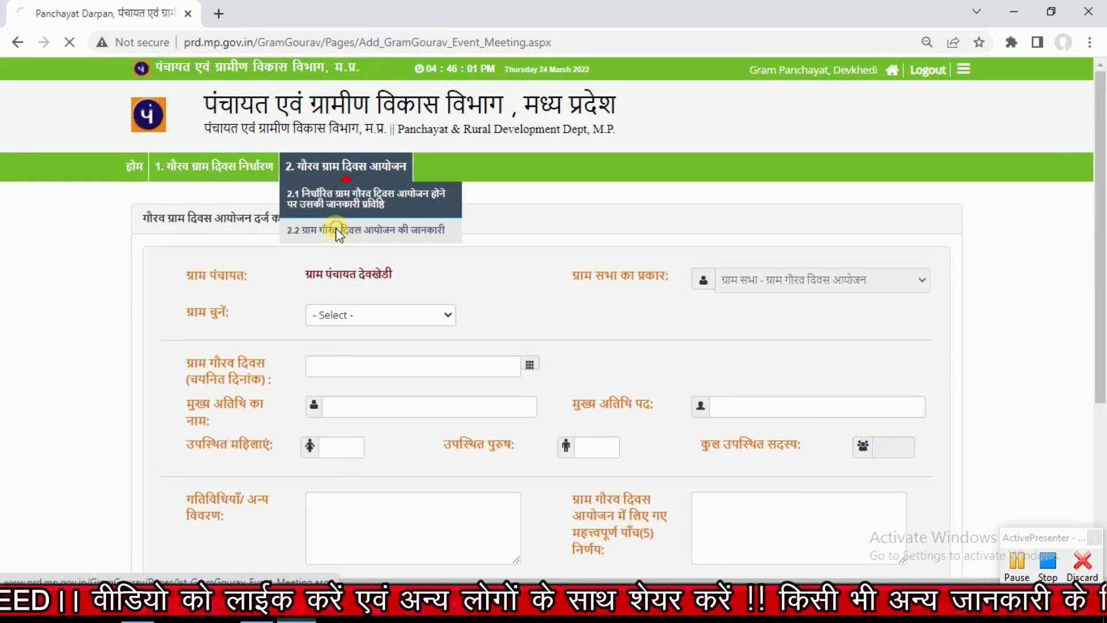